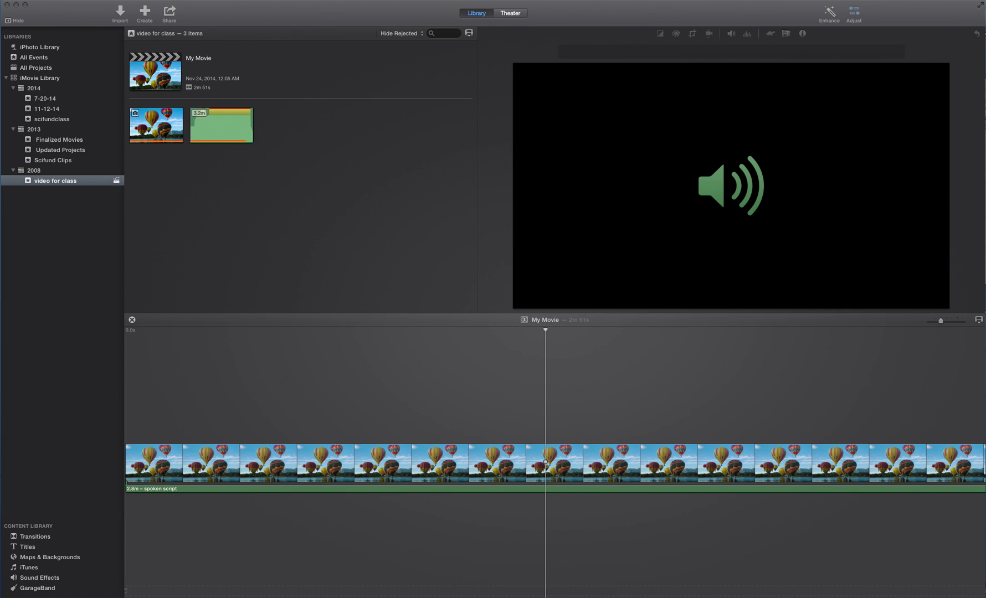
# Drag video clip.mp4 from the class folder into the iMovie event as a new 10.5m clip.
pyautogui.press('super+Tab')
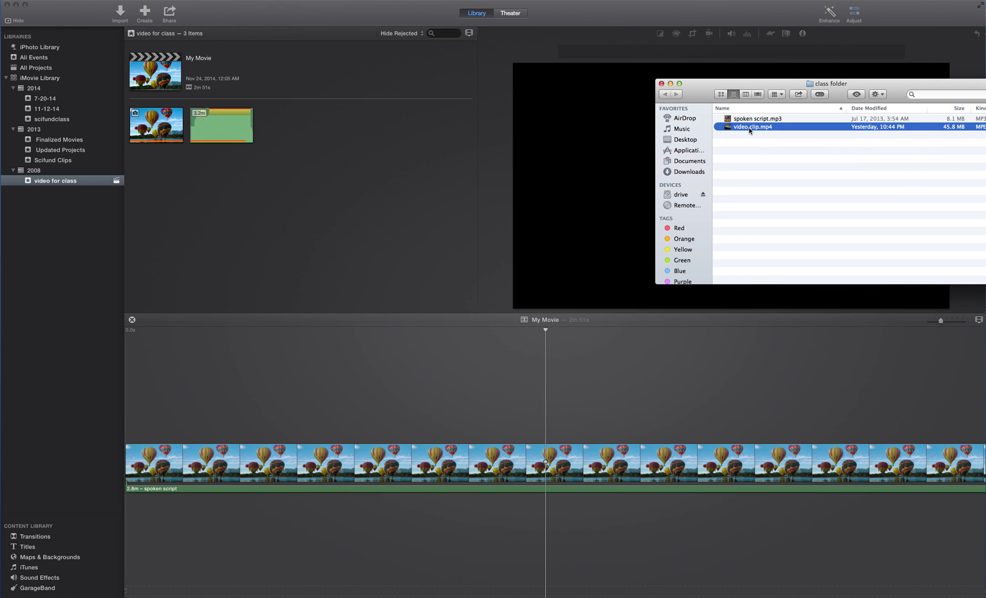
pyautogui.moveTo(749, 130); pyautogui.dragTo(311, 136)
pyautogui.click(339, 203)
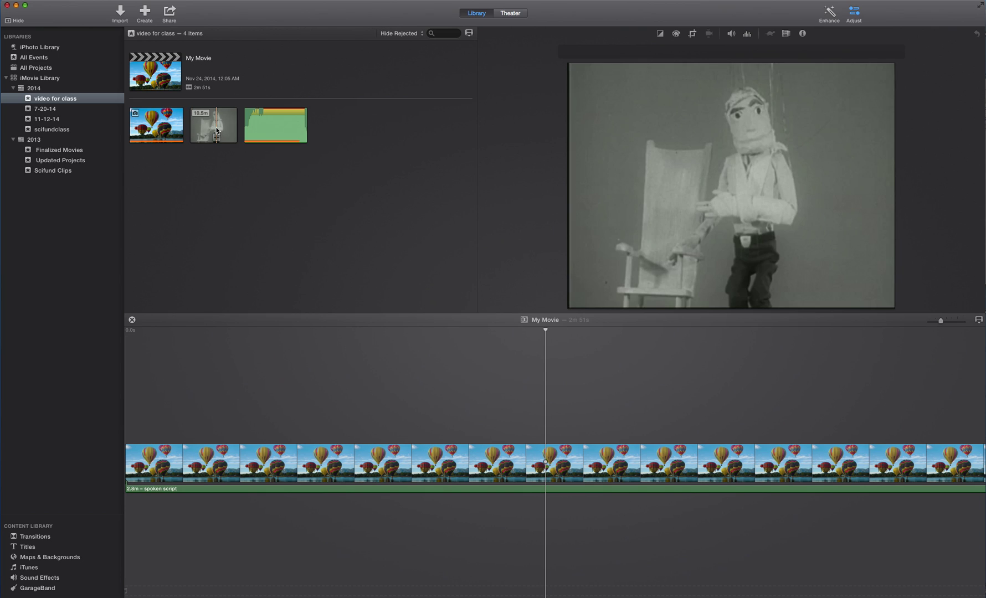
pyautogui.moveTo(216, 131)
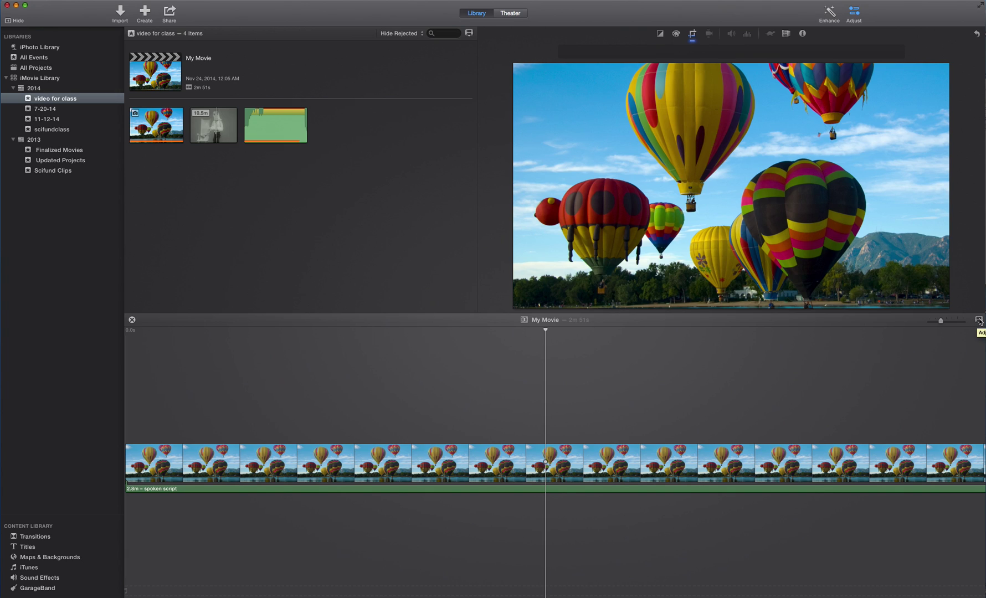
# Enlarge the timeline Clip Size and turn on Show Waveforms in the timeline settings.
pyautogui.click(978, 321)
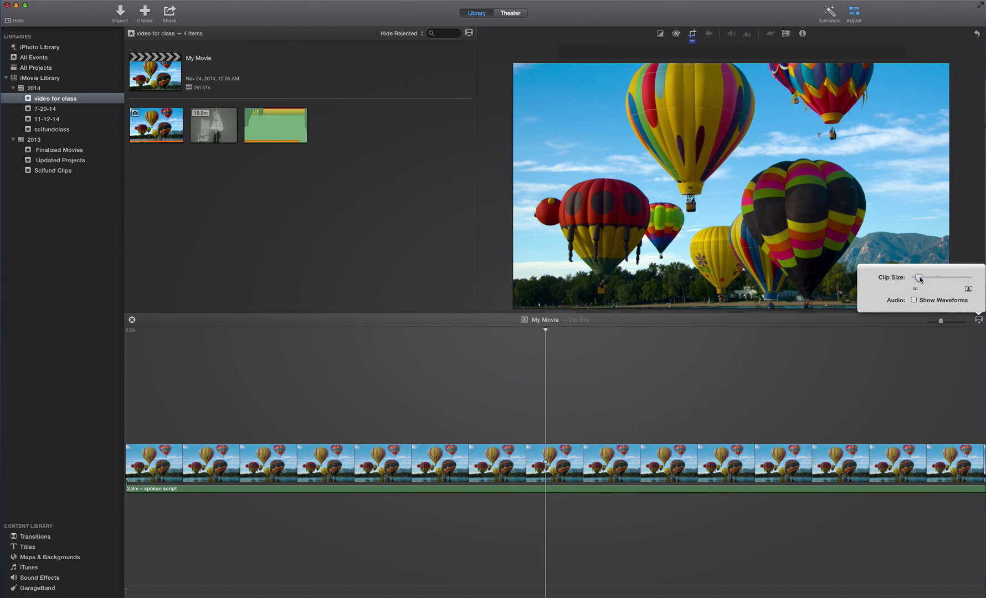
pyautogui.moveTo(919, 278); pyautogui.dragTo(961, 280)
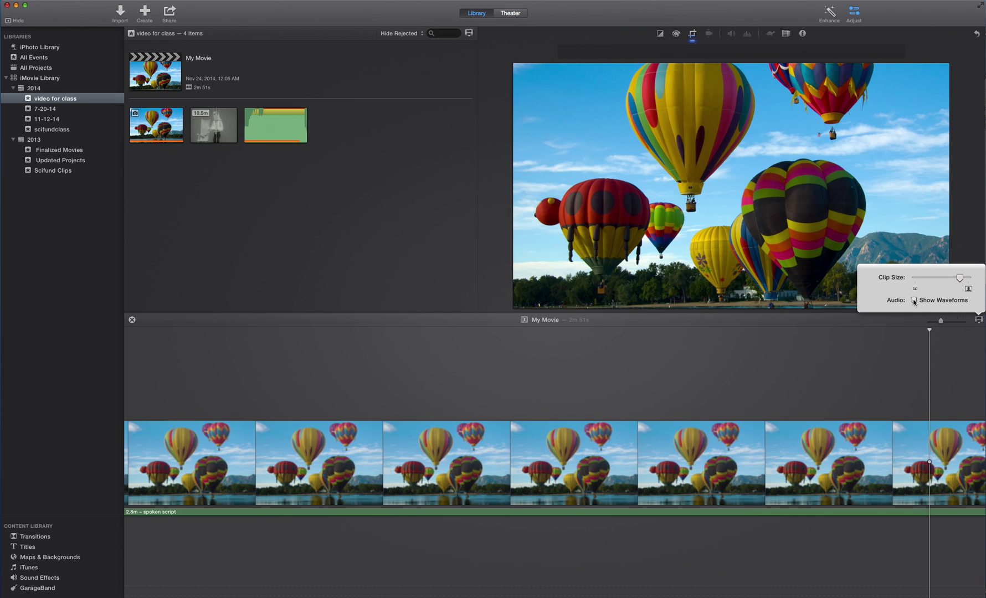
pyautogui.click(914, 301)
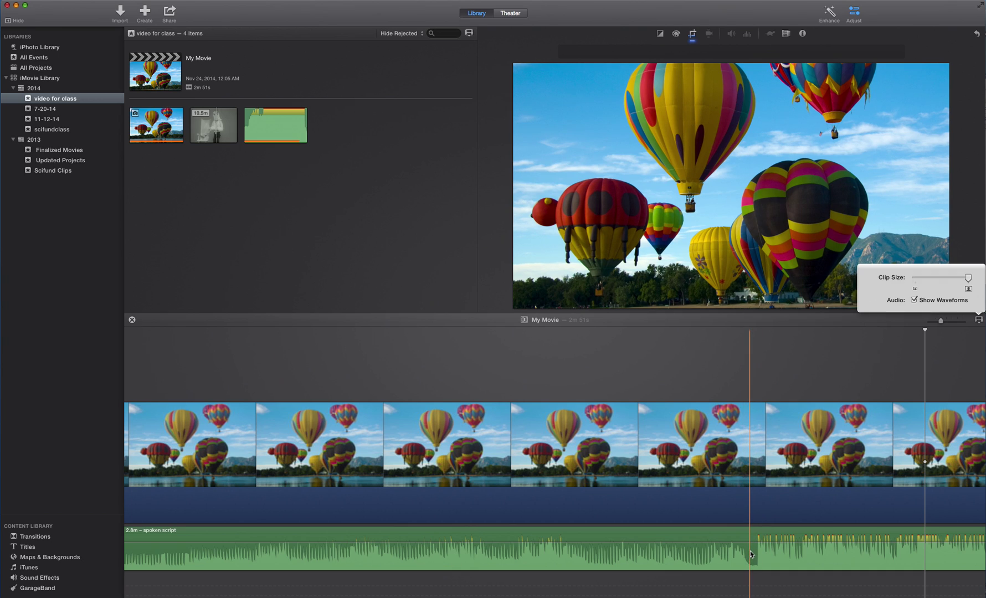
pyautogui.click(866, 349)
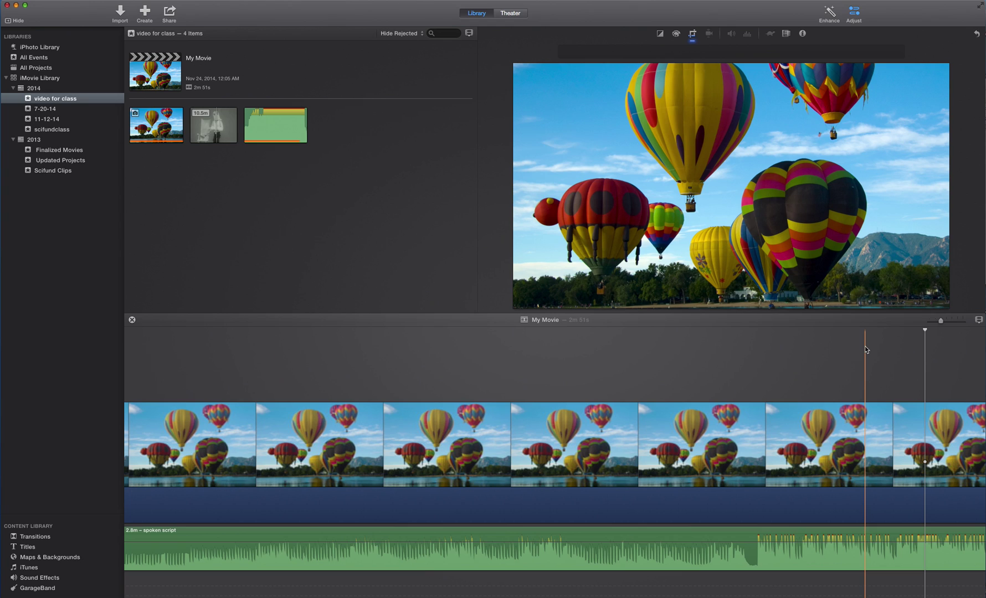
# Zoom the timeline out to show more of the movie.
pyautogui.click(978, 320)
pyautogui.click(978, 321)
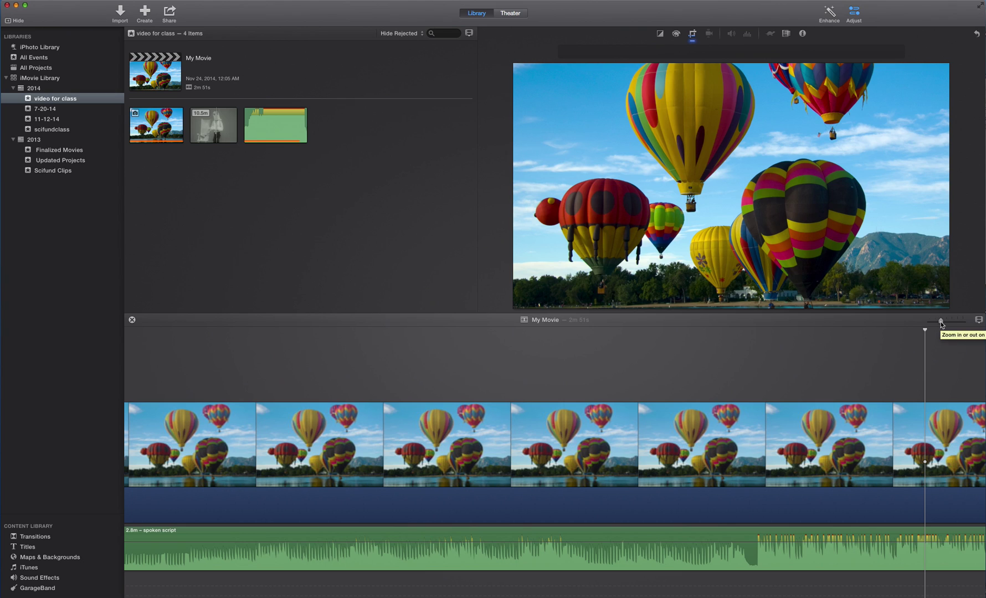
pyautogui.moveTo(940, 324)
pyautogui.mouseDown()
pyautogui.moveTo(951, 324)
pyautogui.moveTo(940, 324)
pyautogui.mouseUp()
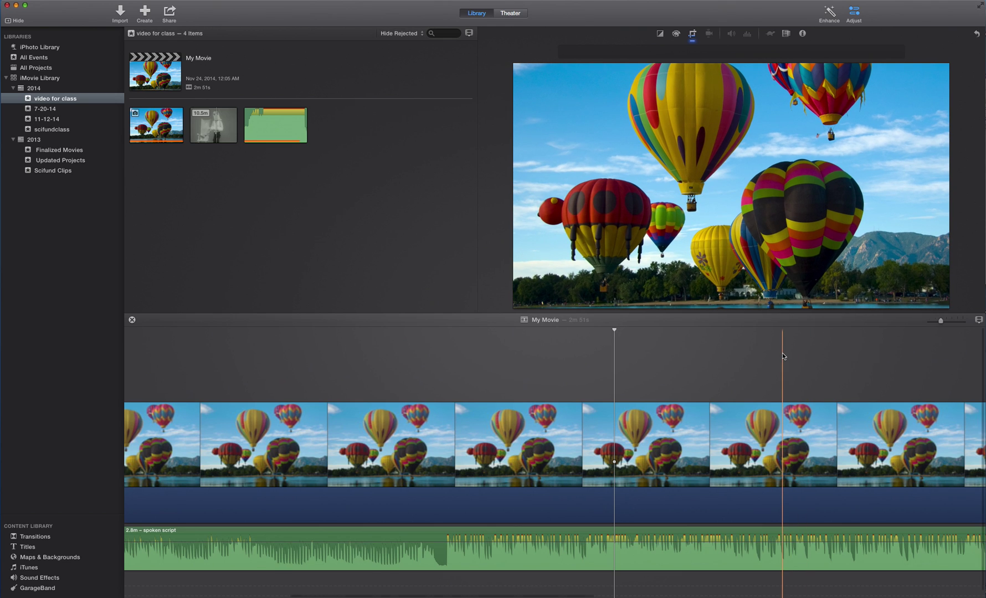
pyautogui.scroll(-1, 780, 353)
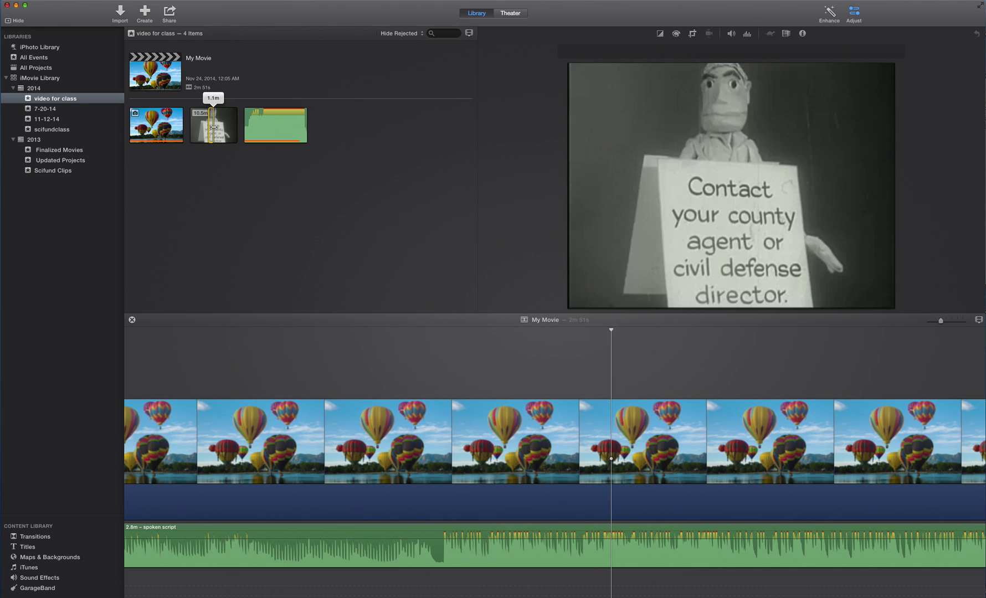
# Place a selected range of the civil-defense puppet clip above the balloon clip as a cutaway.
pyautogui.click(211, 127)
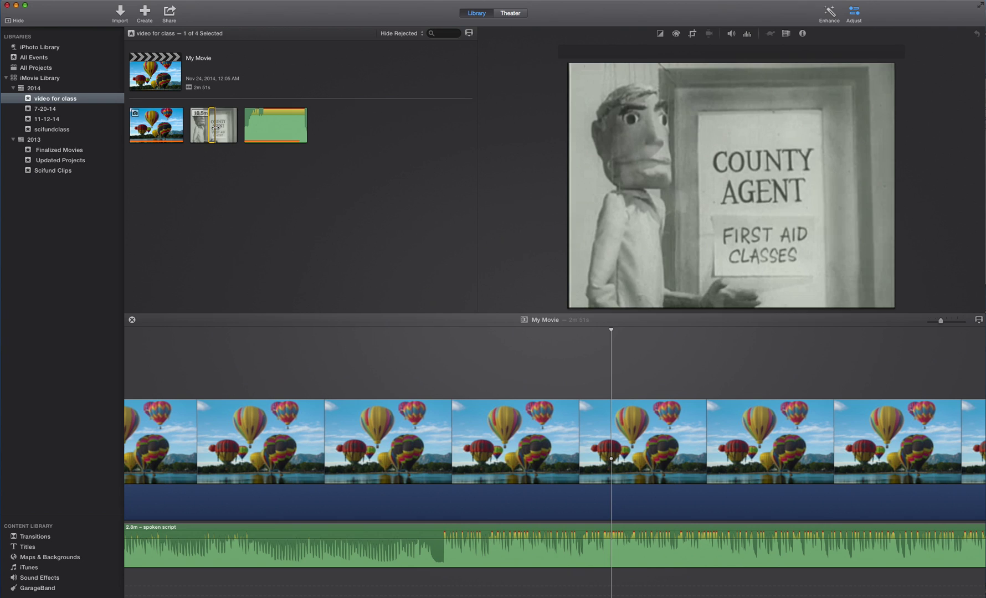
pyautogui.moveTo(211, 126); pyautogui.dragTo(431, 363)
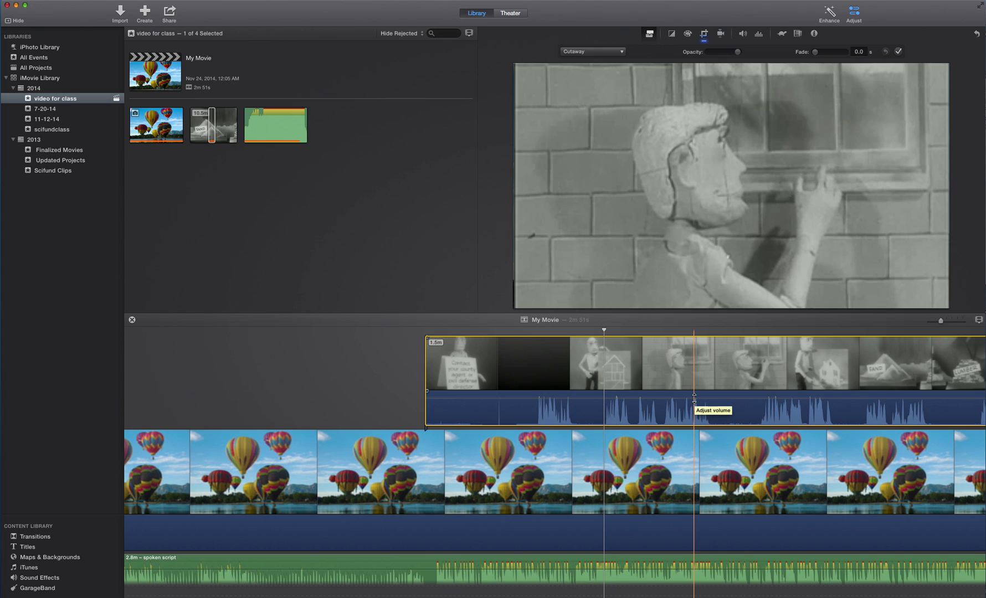
# Set the civil-defense cutaway's volume to about 99% with the Volume slider.
pyautogui.moveTo(694, 397)
pyautogui.mouseDown()
pyautogui.moveTo(693, 417)
pyautogui.moveTo(694, 405)
pyautogui.mouseUp()
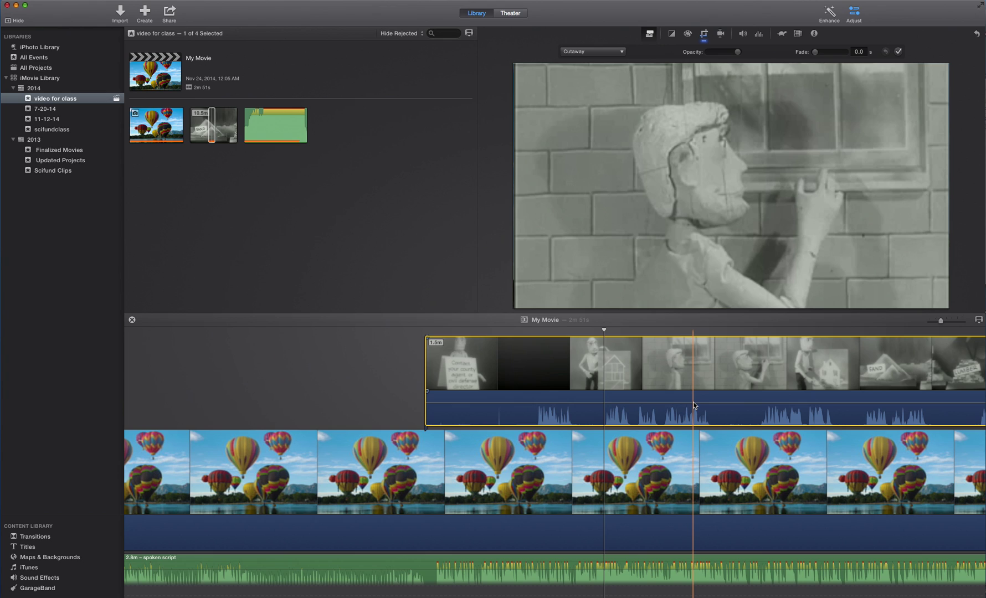
pyautogui.moveTo(751, 152)
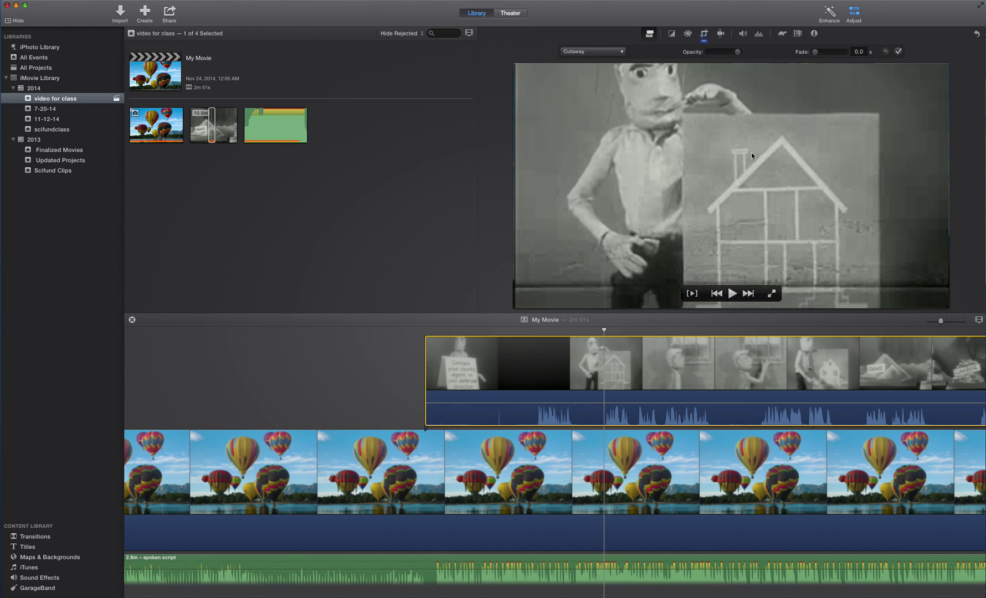
pyautogui.click(744, 38)
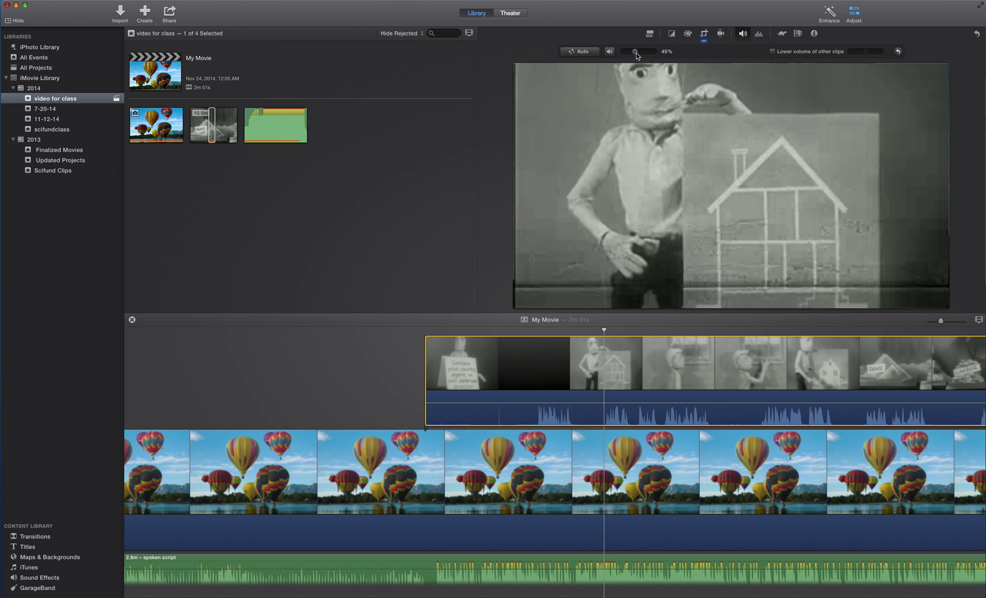
pyautogui.moveTo(636, 55); pyautogui.dragTo(650, 55)
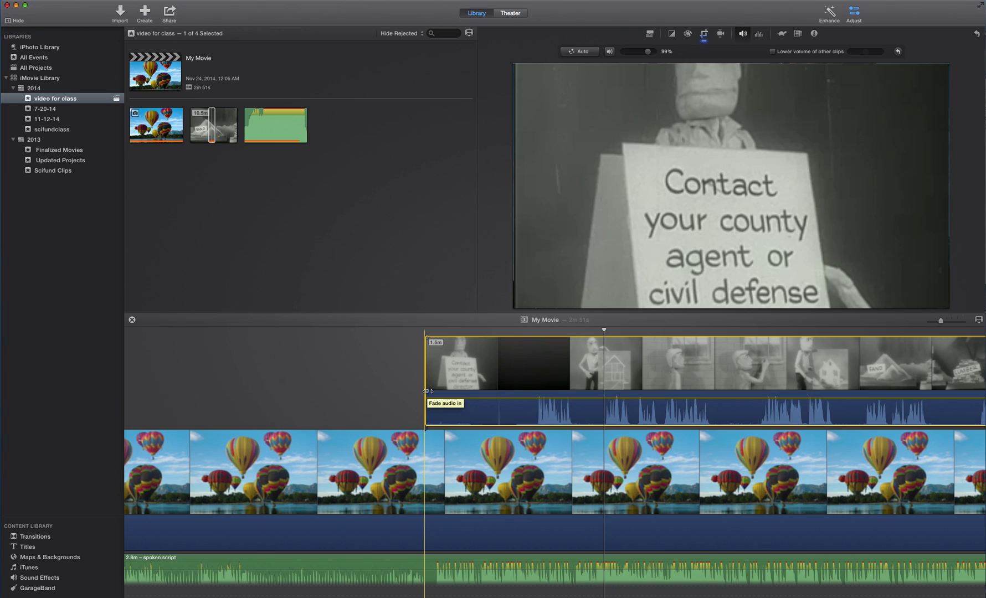
# Fade the cutaway's audio in over about 4.1 seconds, then mark a short stretch of it.
pyautogui.moveTo(425, 391); pyautogui.dragTo(554, 392)
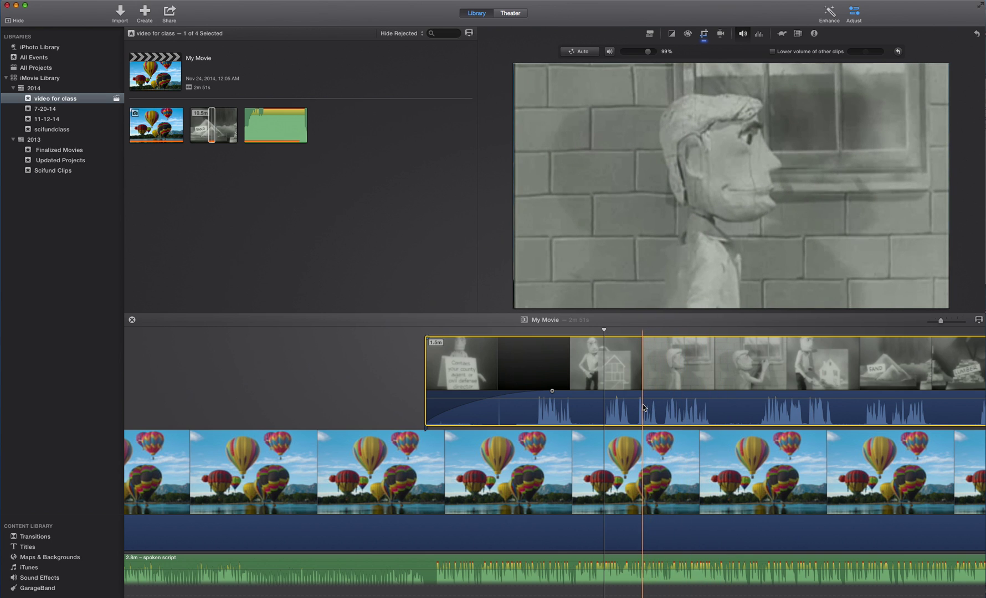
pyautogui.moveTo(643, 408); pyautogui.dragTo(787, 414)
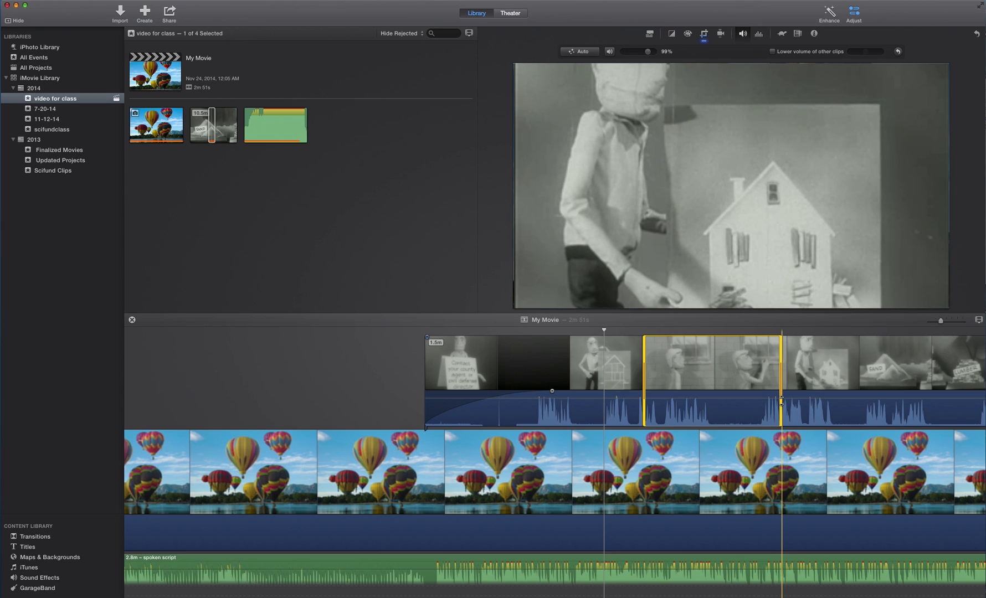
# Dip the cutaway's volume to 1% across a middle stretch, leaving the rest at 99%.
pyautogui.click(626, 404)
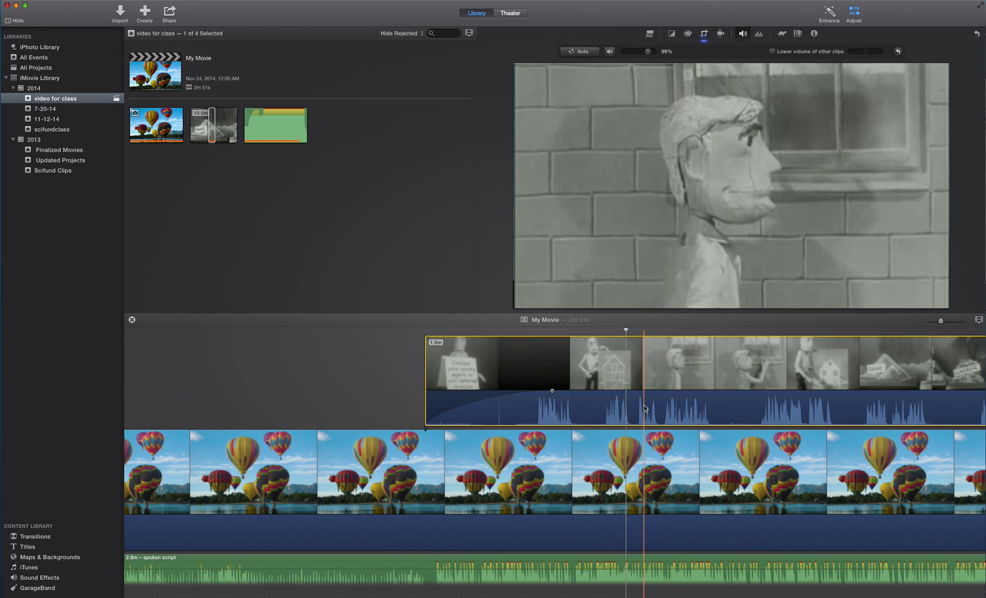
pyautogui.moveTo(642, 409); pyautogui.dragTo(790, 424)
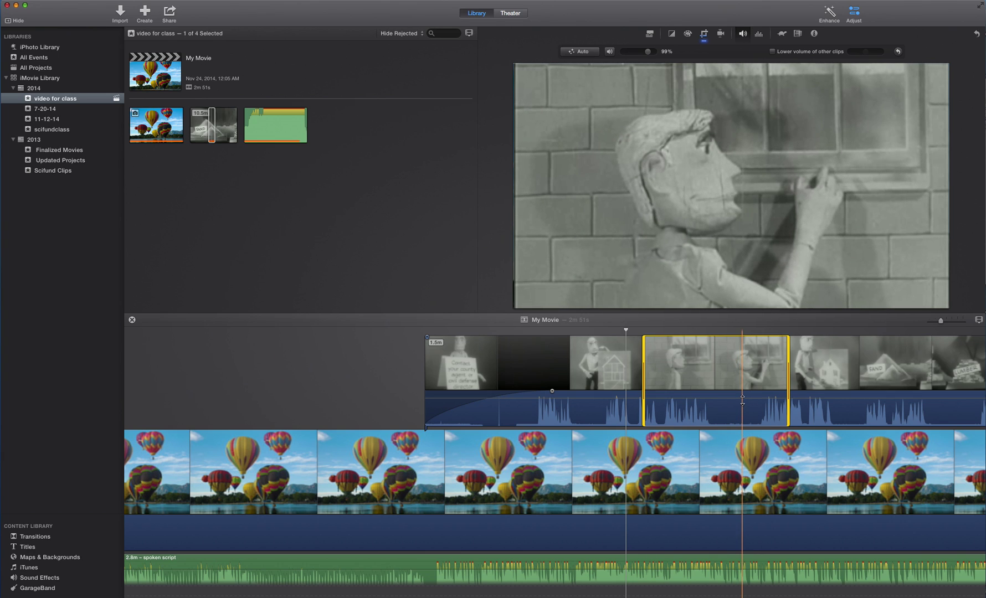
pyautogui.moveTo(742, 398); pyautogui.dragTo(741, 416)
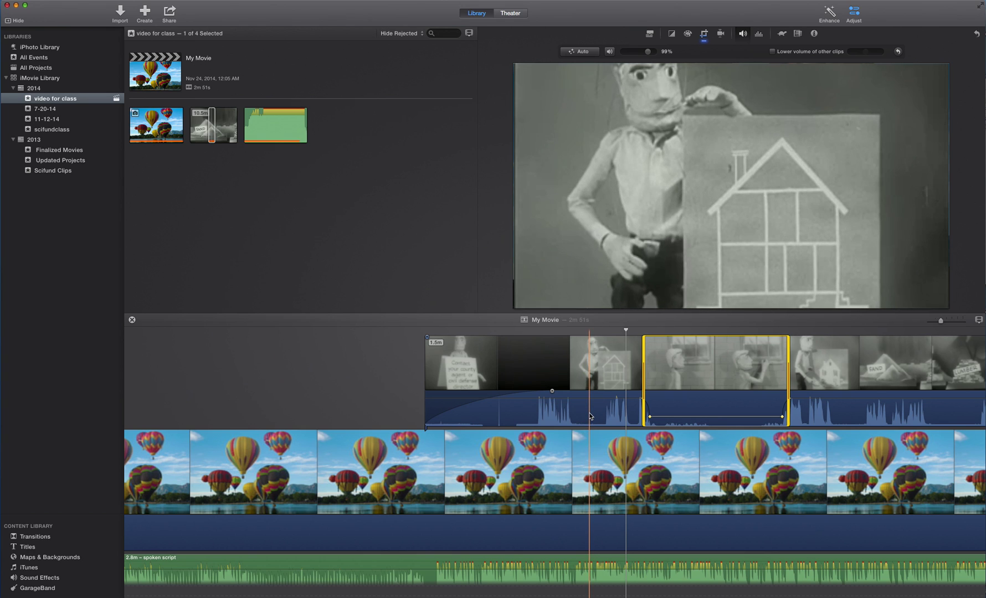
pyautogui.click(558, 410)
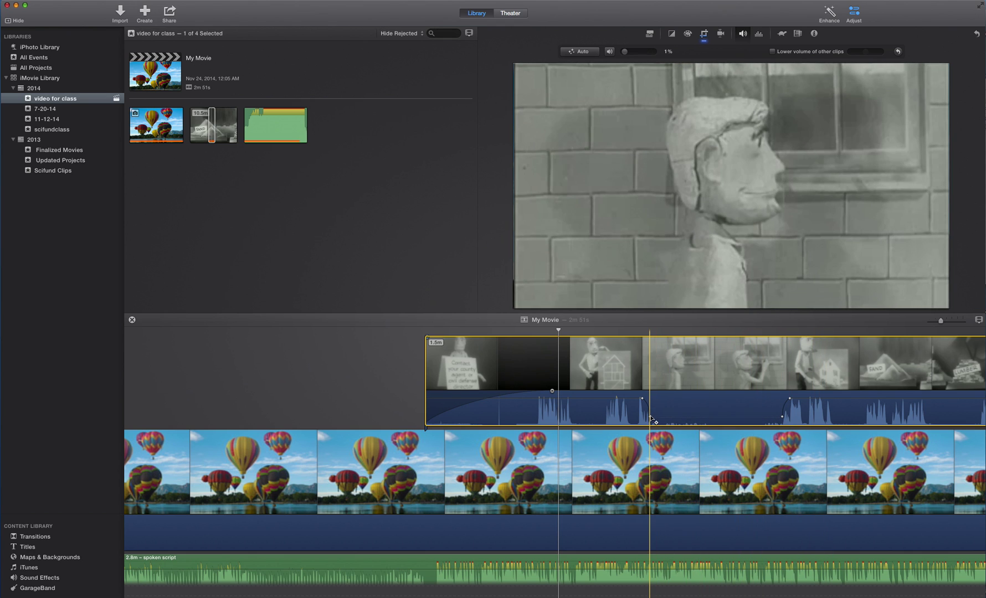
# Raise the cutaway's dip keyframes to 40% and 56%, nudging the end keyframe slightly earlier.
pyautogui.moveTo(652, 422)
pyautogui.mouseDown()
pyautogui.moveTo(652, 392)
pyautogui.moveTo(650, 417)
pyautogui.mouseUp()
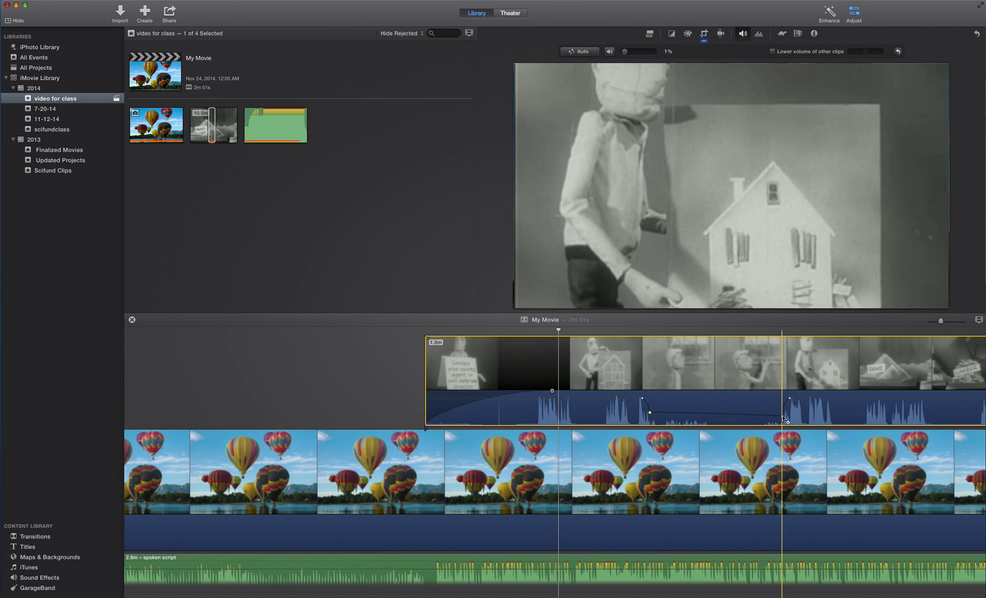
pyautogui.click(781, 415)
pyautogui.moveTo(781, 415); pyautogui.dragTo(774, 416)
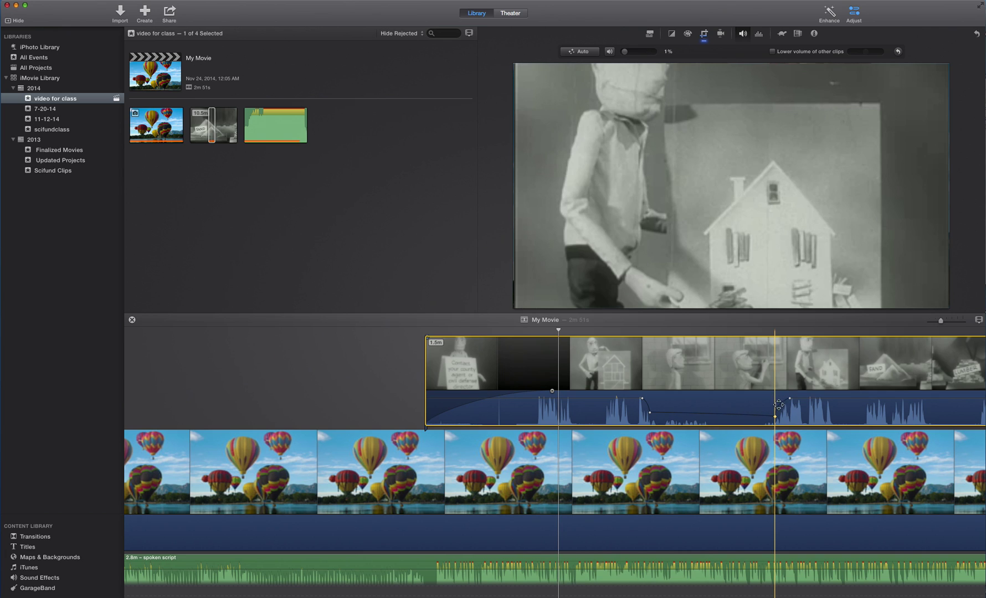
pyautogui.moveTo(779, 422)
pyautogui.mouseDown()
pyautogui.moveTo(782, 402)
pyautogui.moveTo(783, 411)
pyautogui.mouseUp()
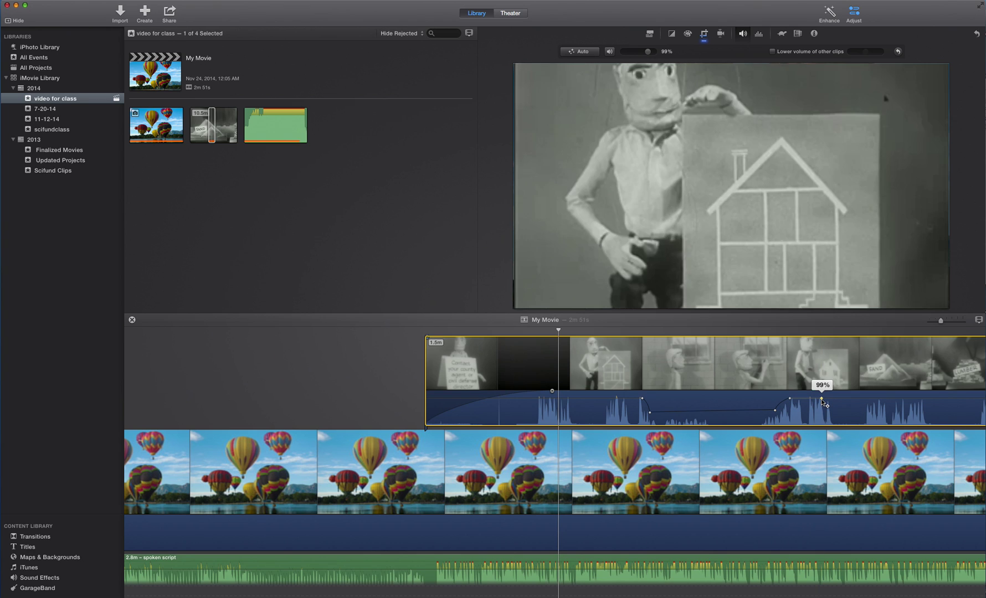
# Add a cutaway volume keyframe after the rise and pull it down to 25%.
pyautogui.keyDown('alt'); pyautogui.click(821, 398); pyautogui.keyUp('alt')
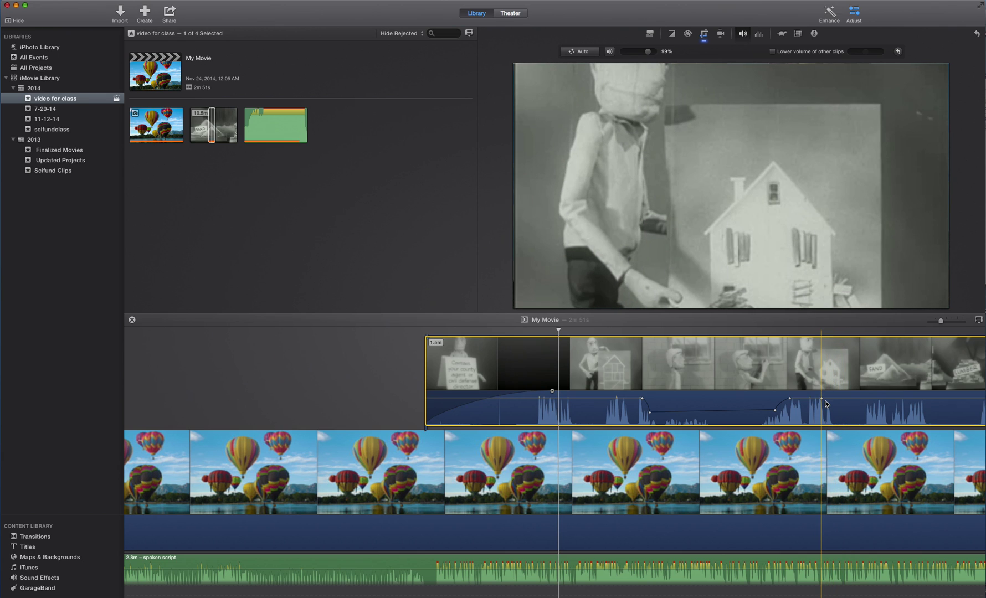
pyautogui.moveTo(821, 399); pyautogui.dragTo(848, 408)
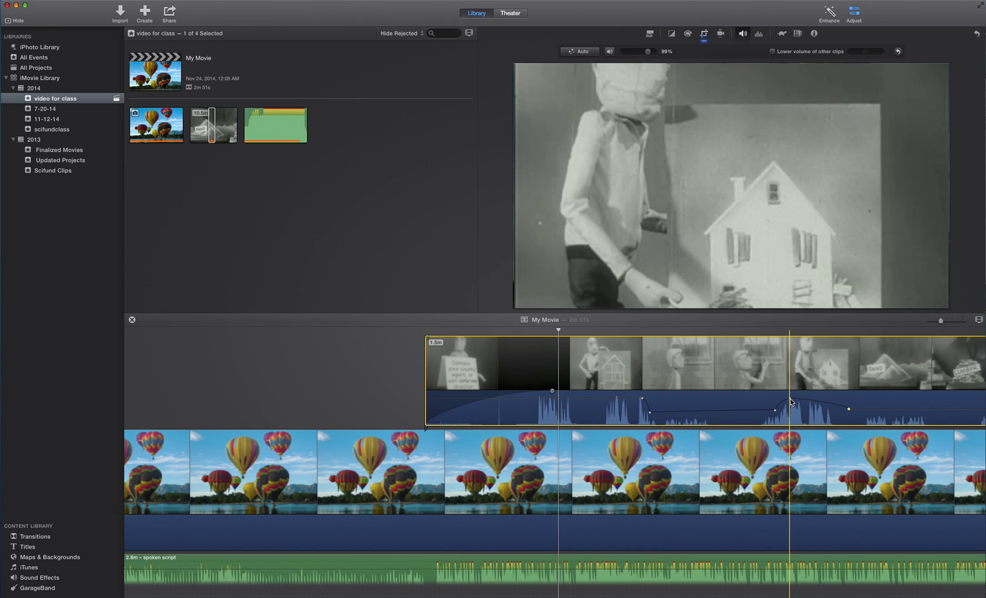
# Delete two peak volume keyframes from the cutaway so its level stays low after the dip.
pyautogui.rightClick(790, 401)
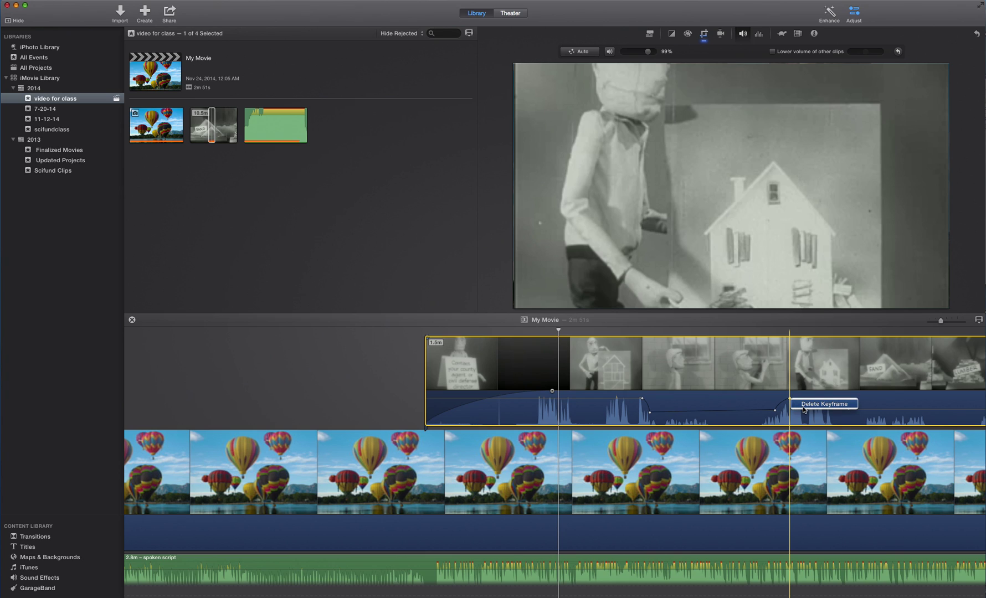
pyautogui.click(803, 409)
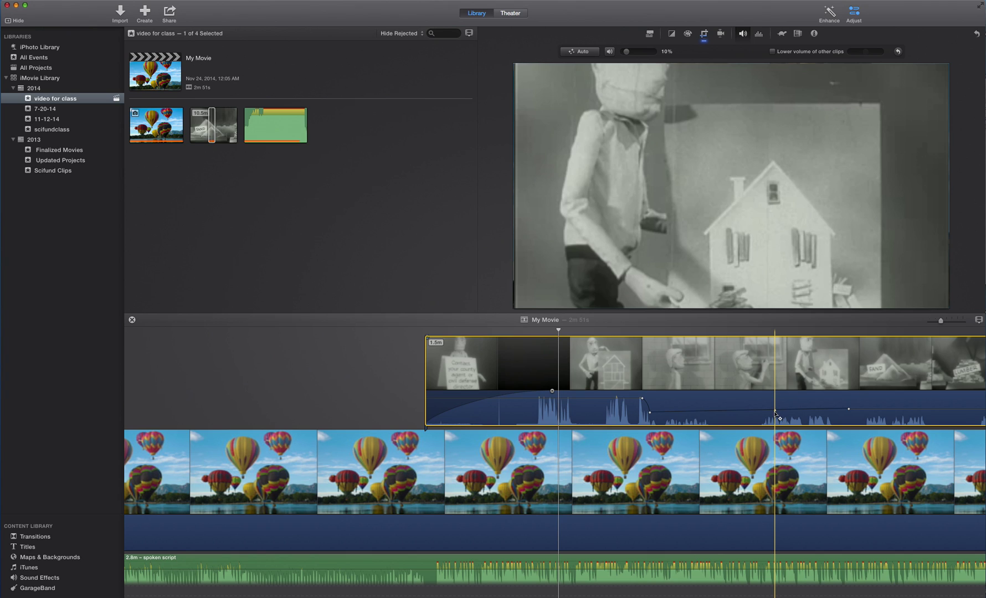
pyautogui.rightClick(776, 412)
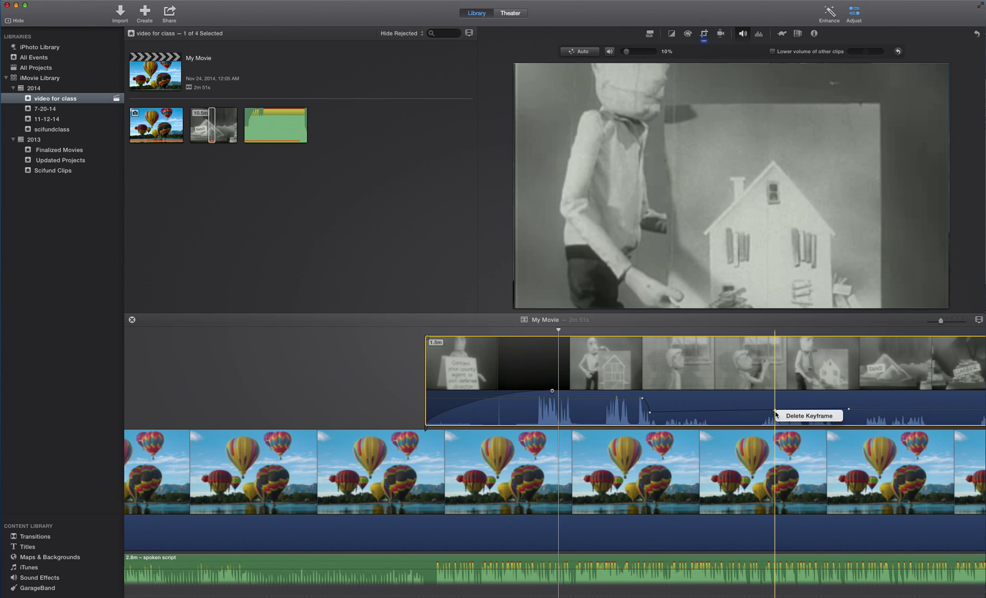
pyautogui.click(786, 415)
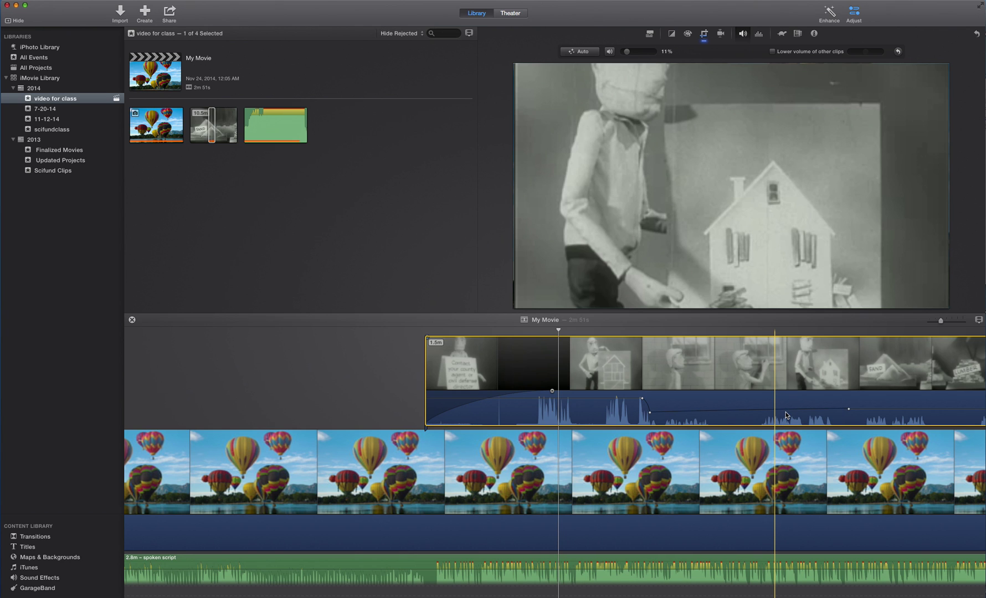
pyautogui.click(744, 419)
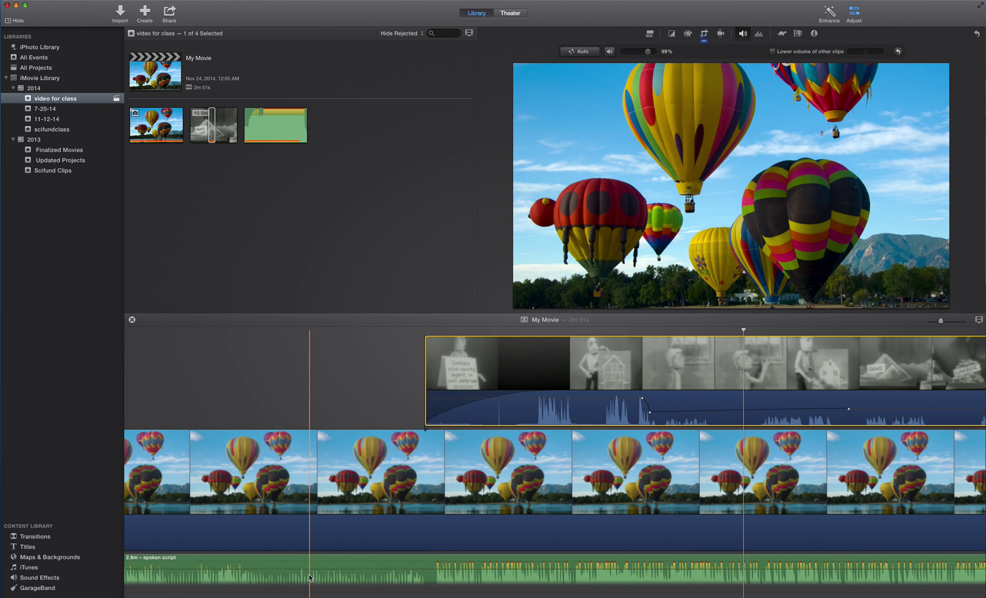
pyautogui.hscroll(-10, 309, 578)
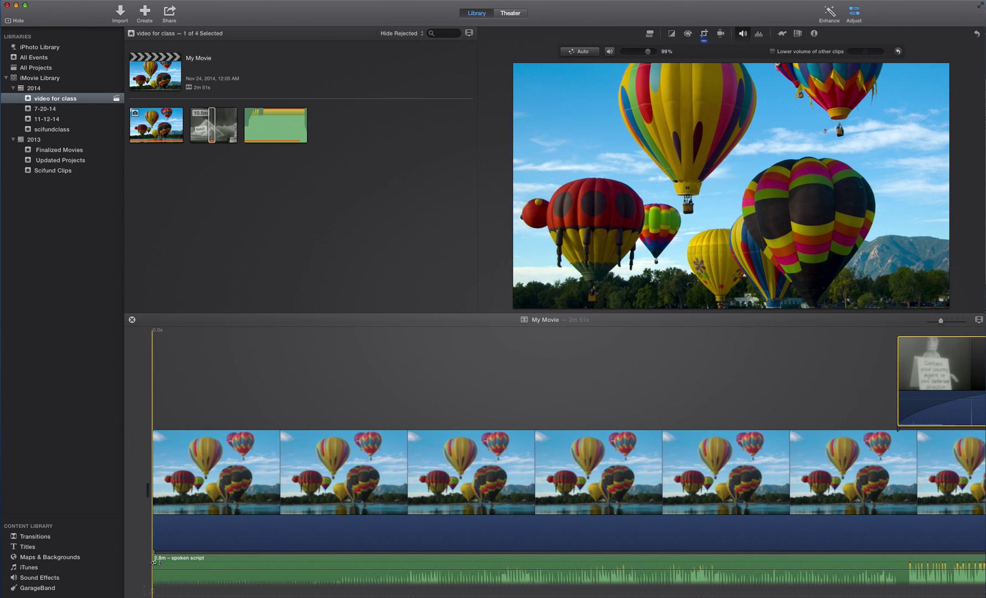
pyautogui.moveTo(155, 562)
pyautogui.mouseDown()
pyautogui.moveTo(215, 560)
pyautogui.moveTo(154, 560)
pyautogui.mouseUp()
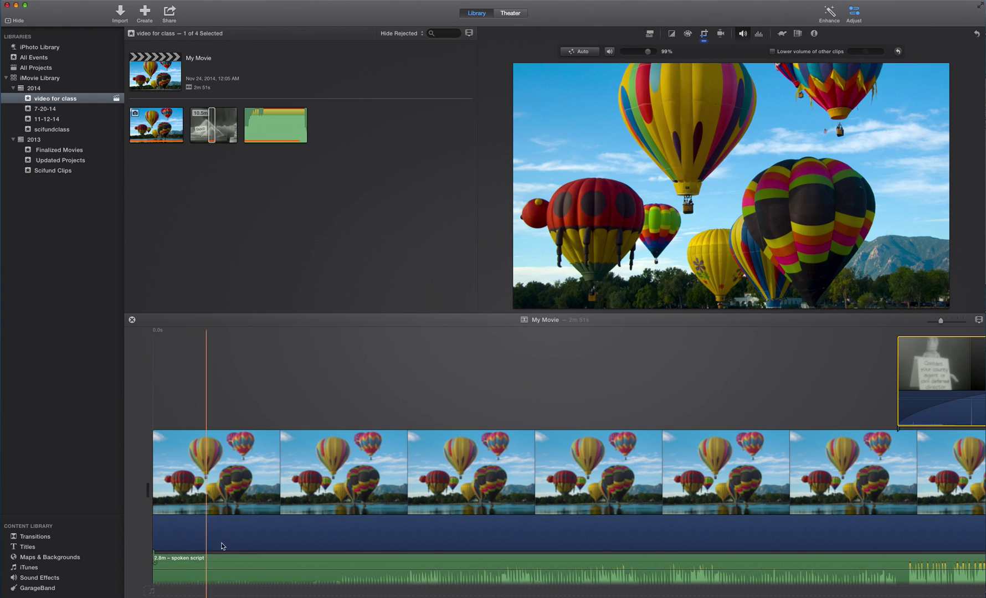
pyautogui.click(475, 564)
pyautogui.moveTo(475, 564)
pyautogui.mouseDown()
pyautogui.moveTo(545, 566)
pyautogui.moveTo(506, 549)
pyautogui.moveTo(465, 559)
pyautogui.moveTo(508, 567)
pyautogui.moveTo(475, 558)
pyautogui.mouseUp()
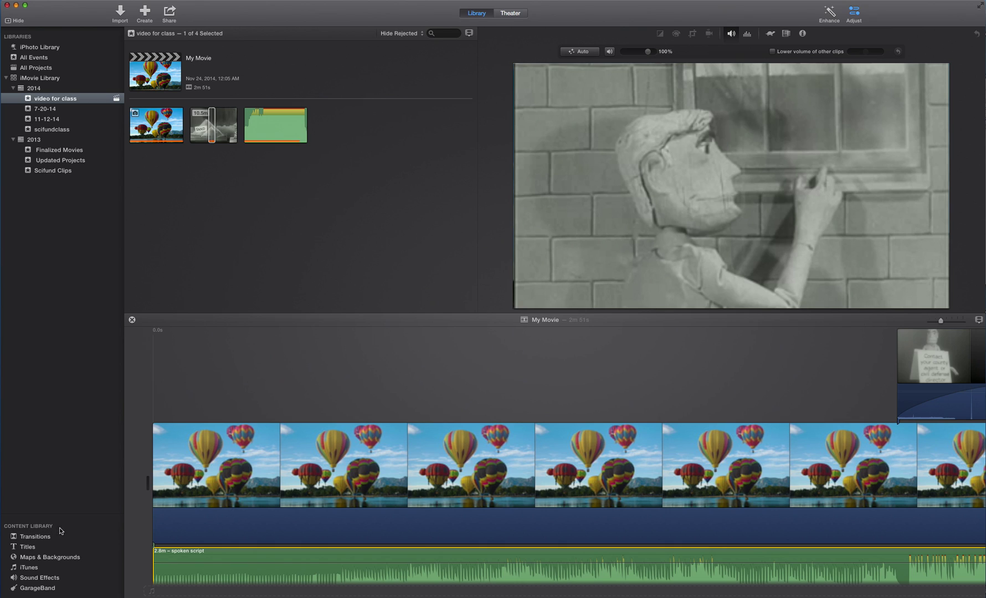
# Preview the Morse Code sound from the Machines folder of Sound Effects.
pyautogui.click(40, 577)
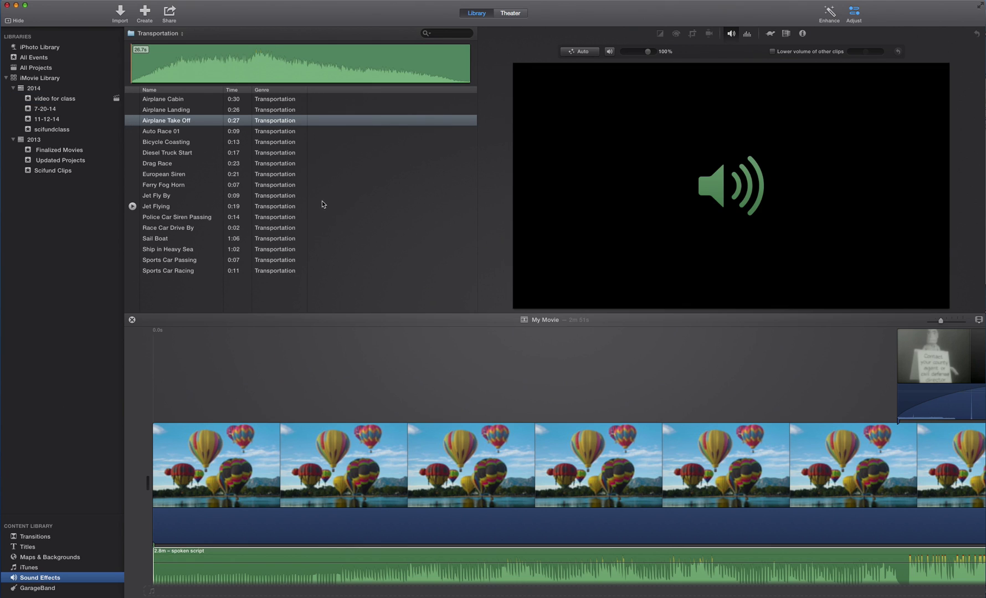
pyautogui.click(160, 33)
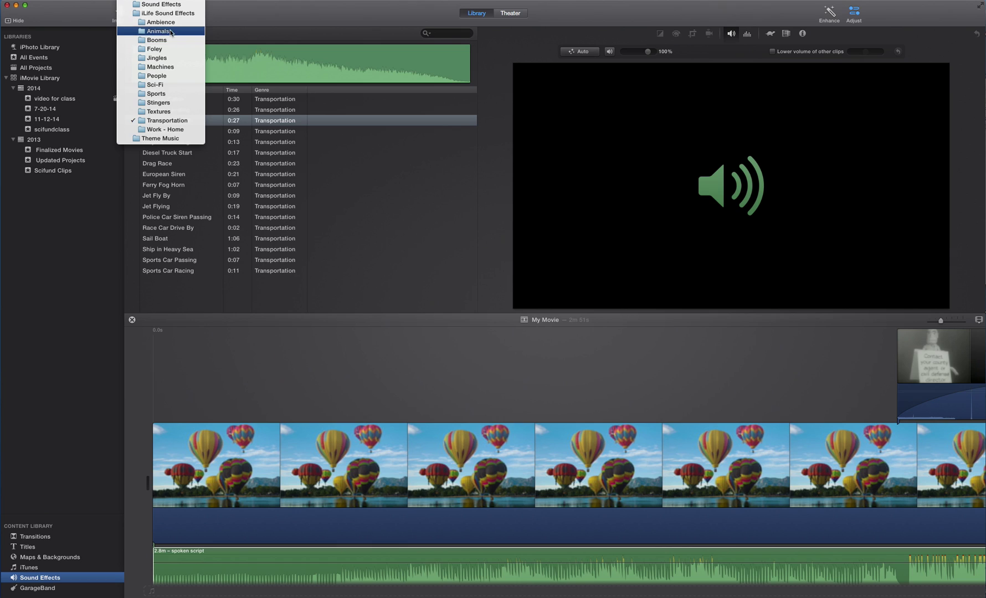
pyautogui.click(172, 68)
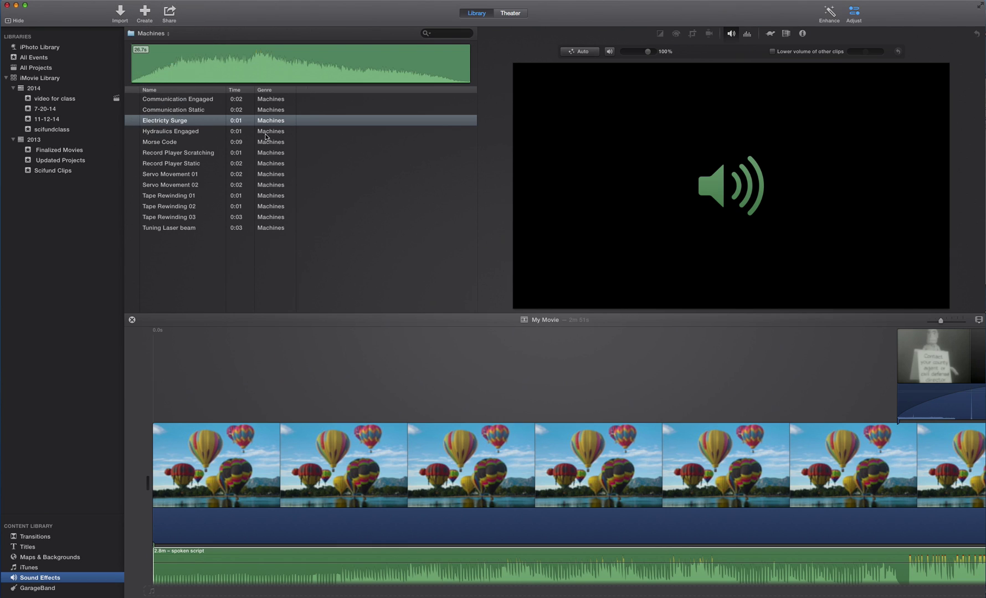
pyautogui.click(167, 145)
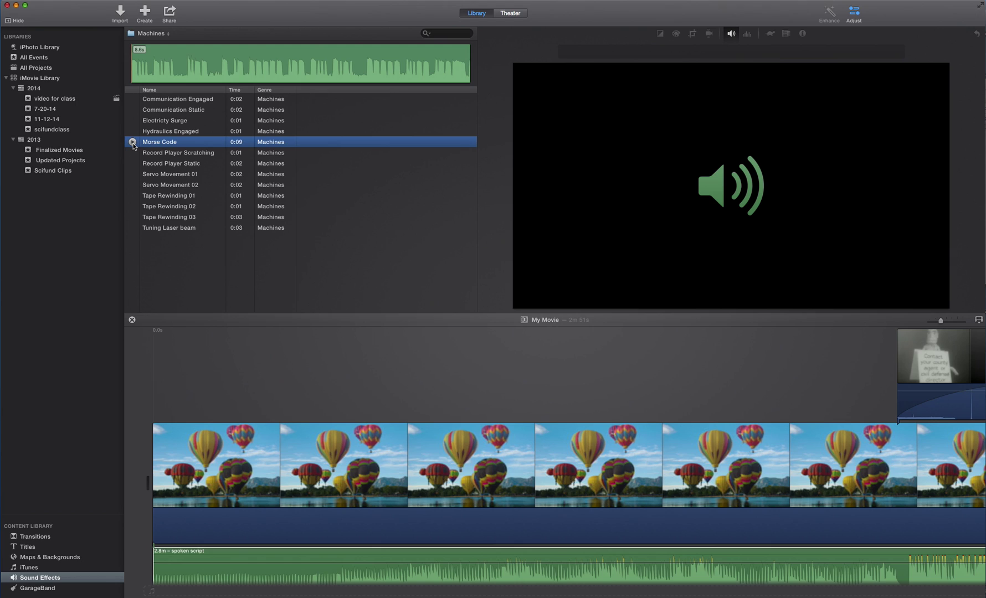
pyautogui.click(133, 141)
# Place a 4.7-second Morse Code range under the balloon clip, above the narration track.
pyautogui.moveTo(184, 68); pyautogui.dragTo(381, 382)
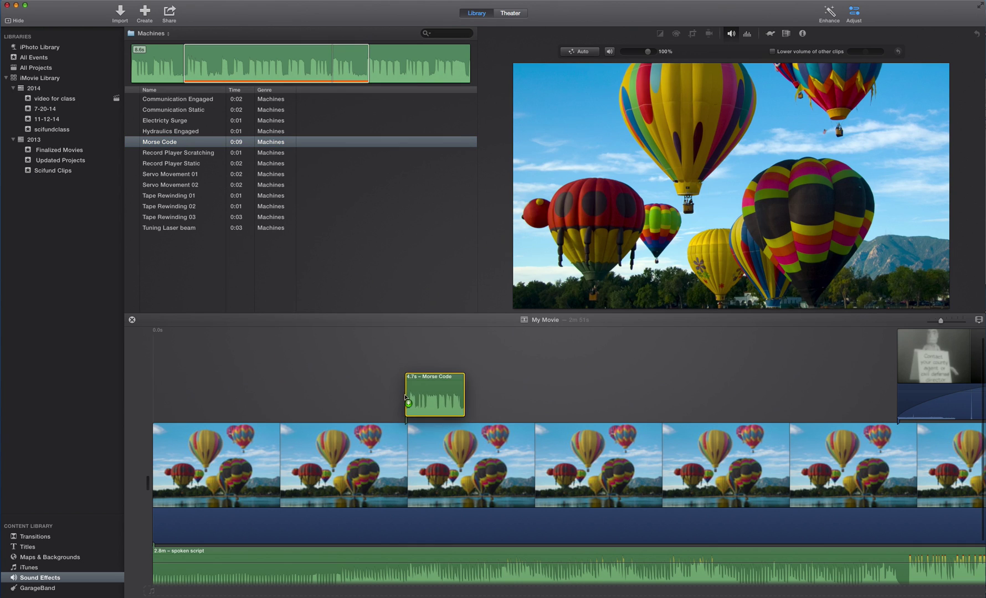
pyautogui.moveTo(406, 397); pyautogui.dragTo(390, 402)
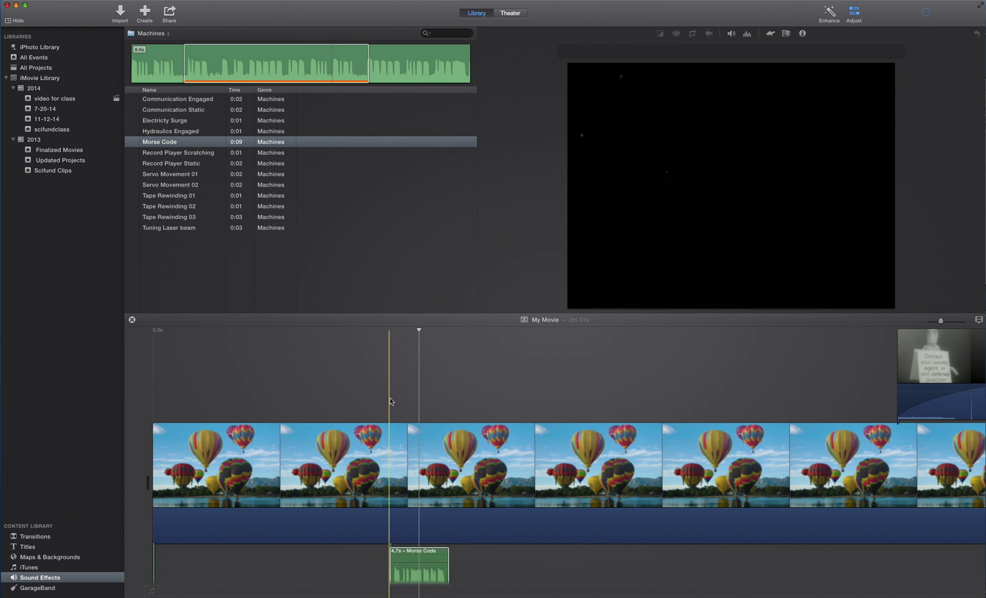
pyautogui.scroll(-2, 477, 565)
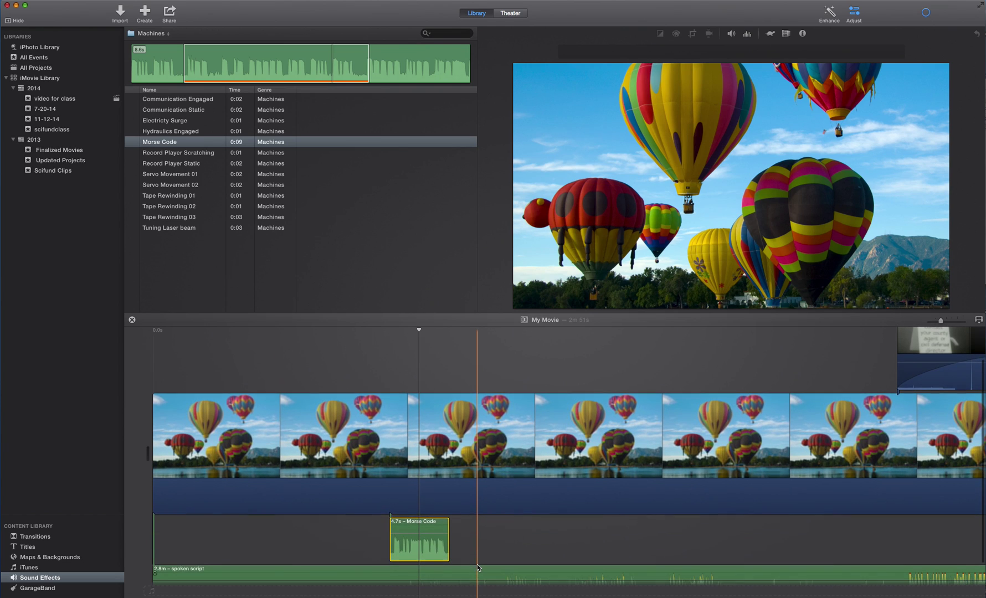